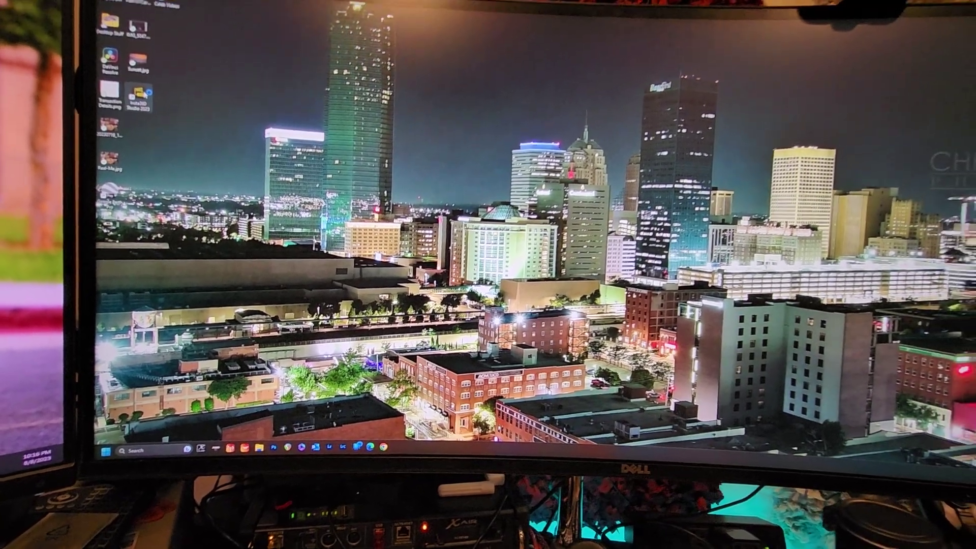
Relaunch Insta360 Studio from its desktop icon so its splash opens on the curved monitor.
double_click(137, 96)
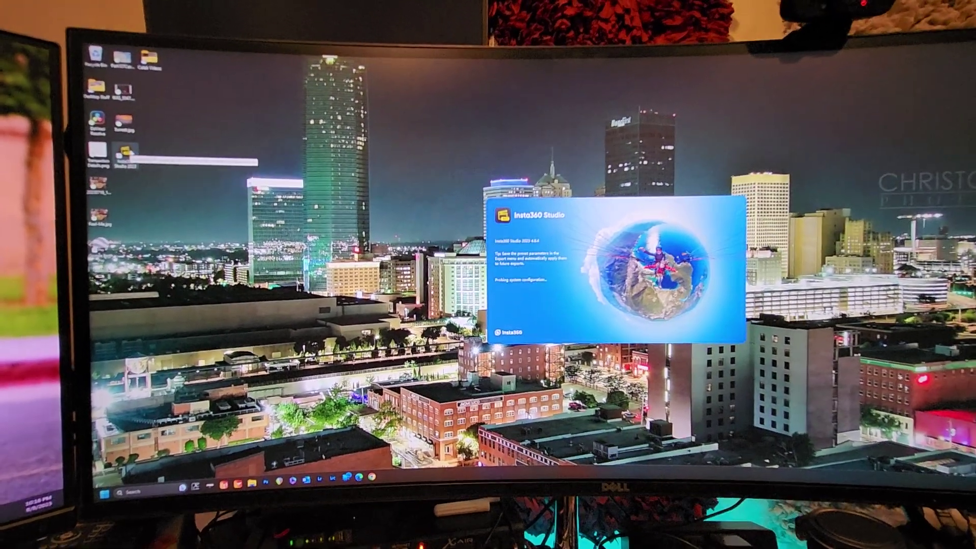